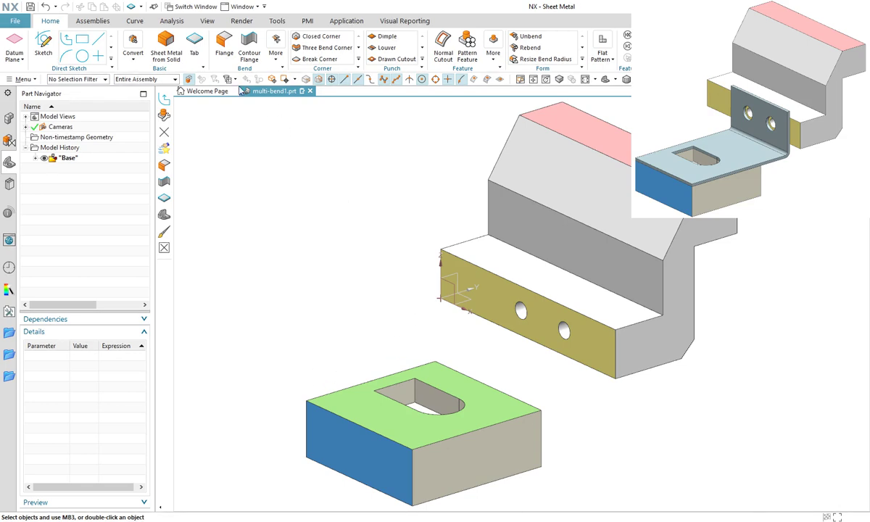
Step: Start a new Tab feature on multi-bend1.prt, a Base type at 3 mm thickness
left_click(193, 43)
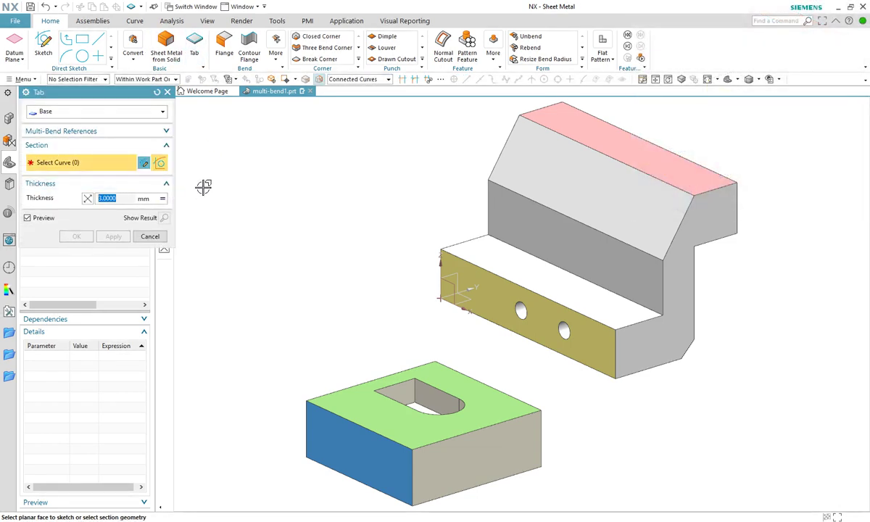
Step: Set the yellow front face with the two holes as the tab's multi-bend reference plane
left_click(111, 134)
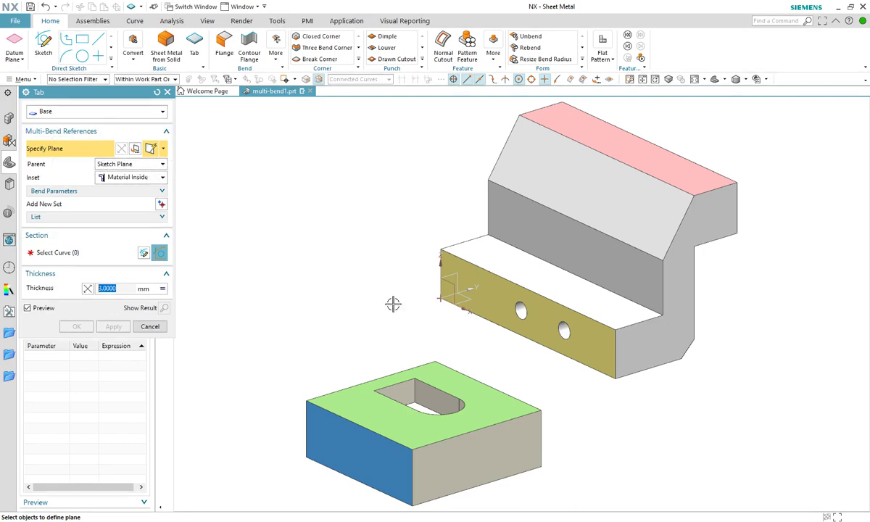
left_click(485, 291)
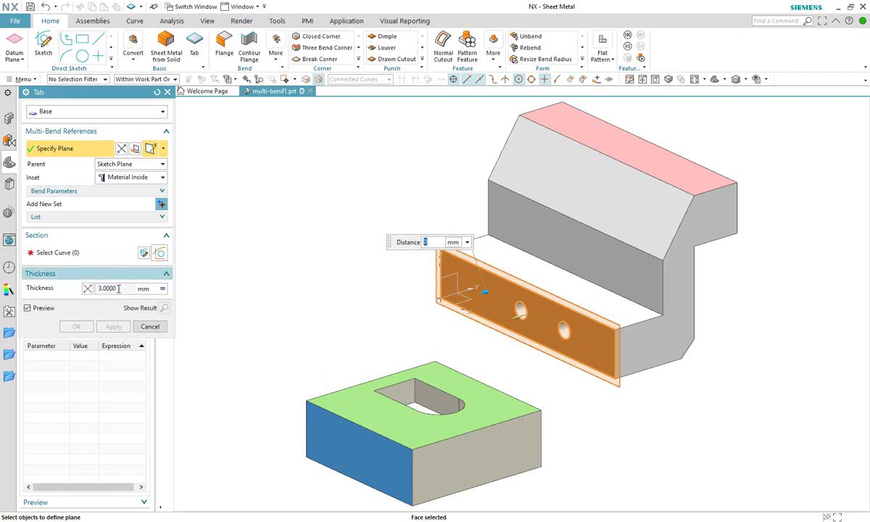
left_click(80, 254)
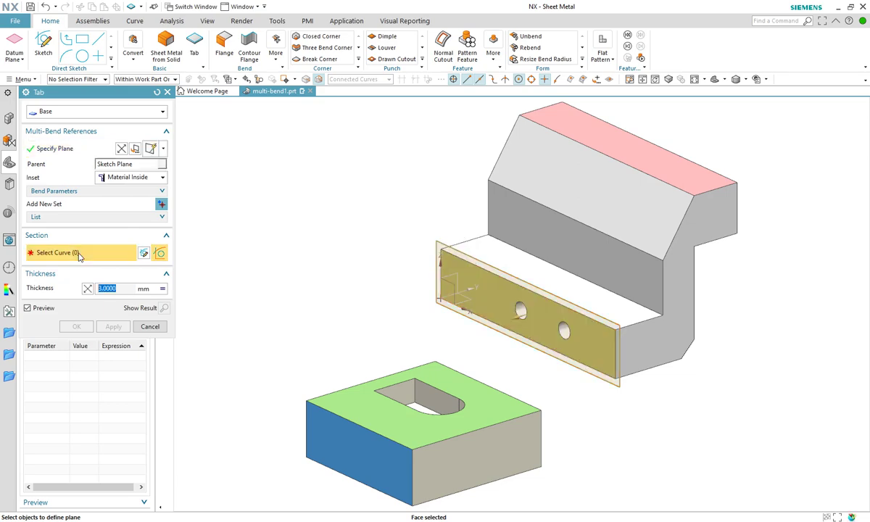
Step: On the green face, sketch the 190.7 × 91 tab outline rectangle
left_click(349, 397)
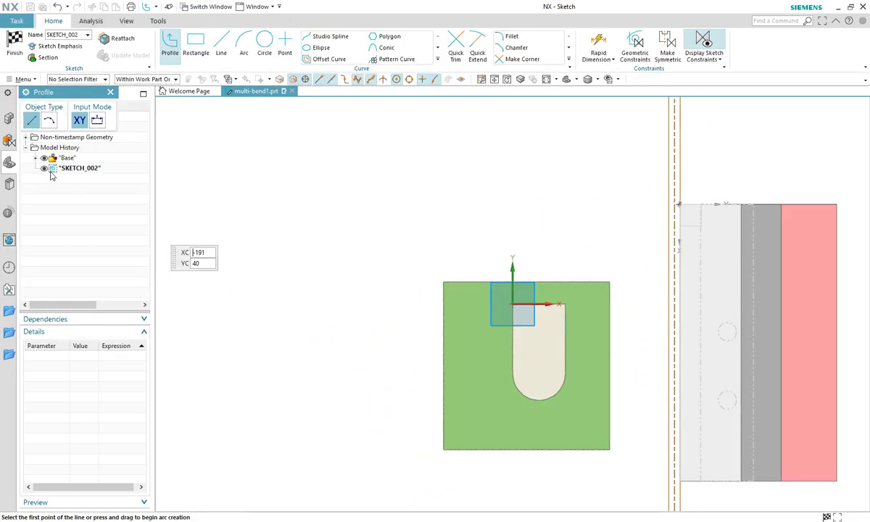
left_click(195, 45)
left_click(445, 282)
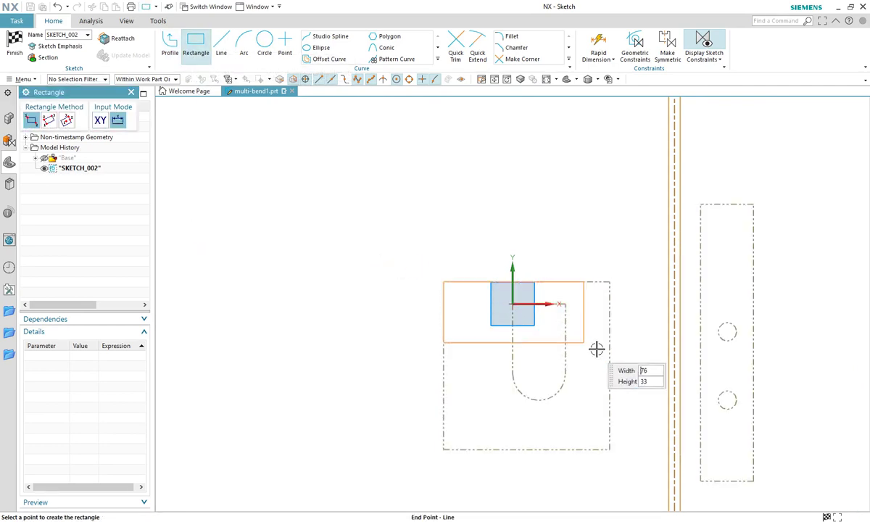
left_click(795, 450)
Step: Offset both hole circles outward to enlarge them in the sketch
left_click(329, 59)
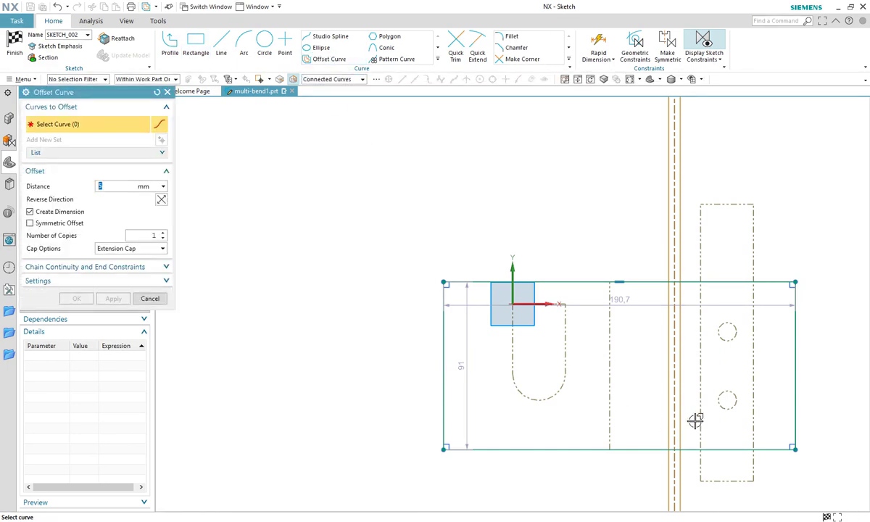
left_click(721, 333)
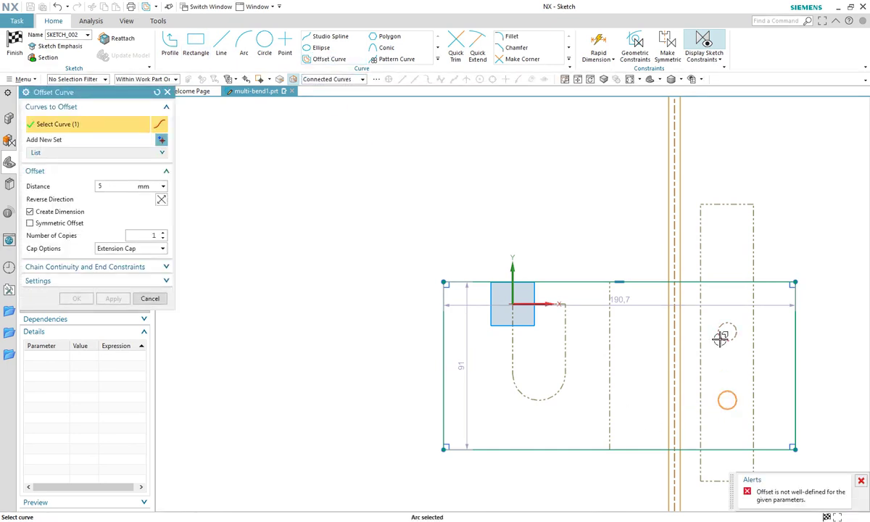
left_click(161, 199)
left_click(76, 298)
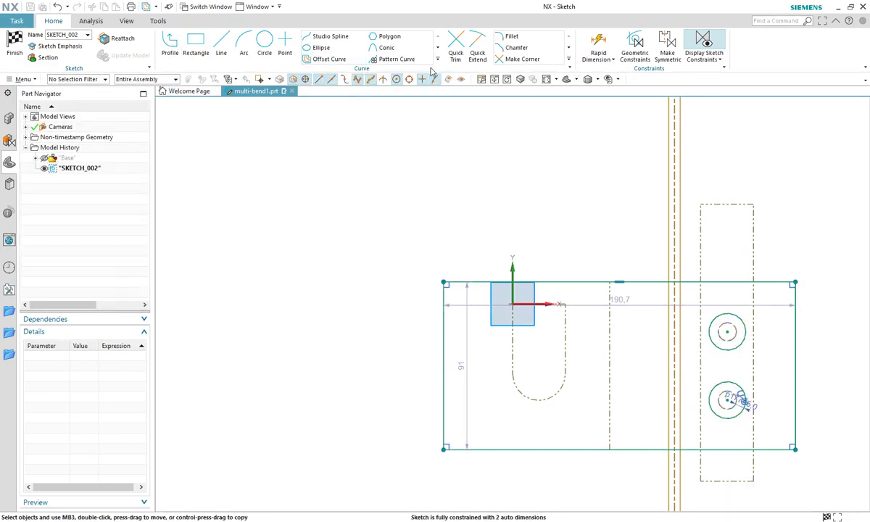
Step: Project the four U-slot edges into the sketch
left_click(438, 60)
left_click(402, 135)
left_click_drag(499, 296, 577, 411)
middle_click(286, 337)
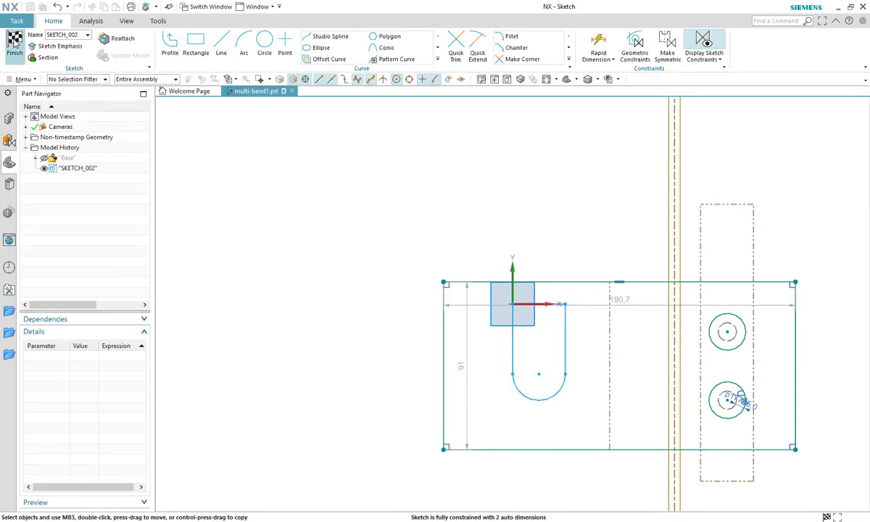
Step: Finish the sketch to create SB Tab (7), show the Base block, and edit the tab
left_click(13, 45)
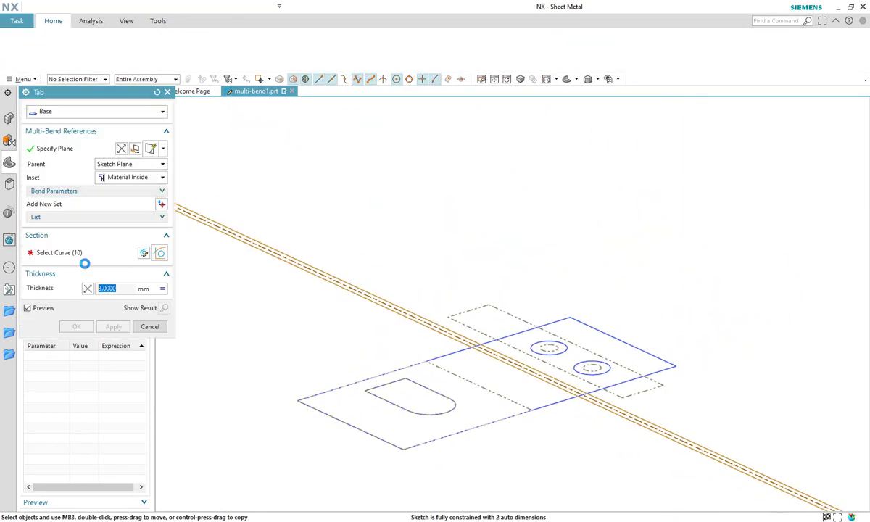
left_click(78, 327)
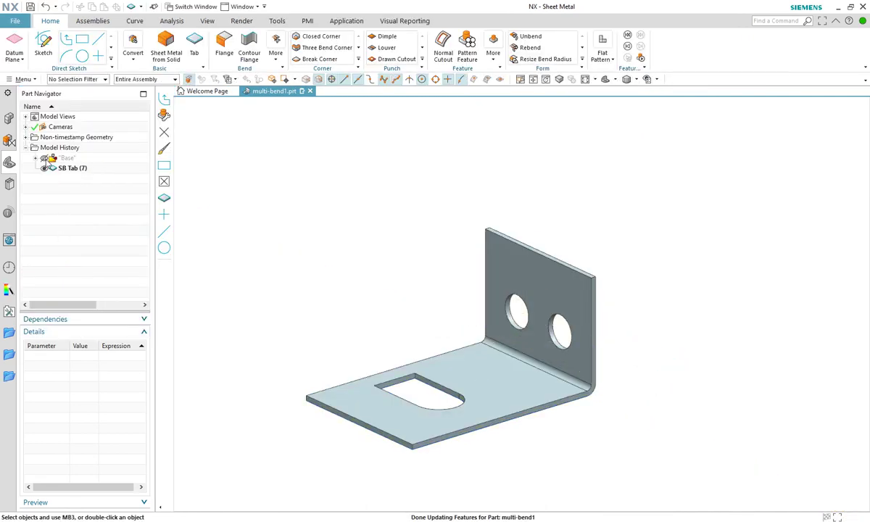
left_click(46, 158)
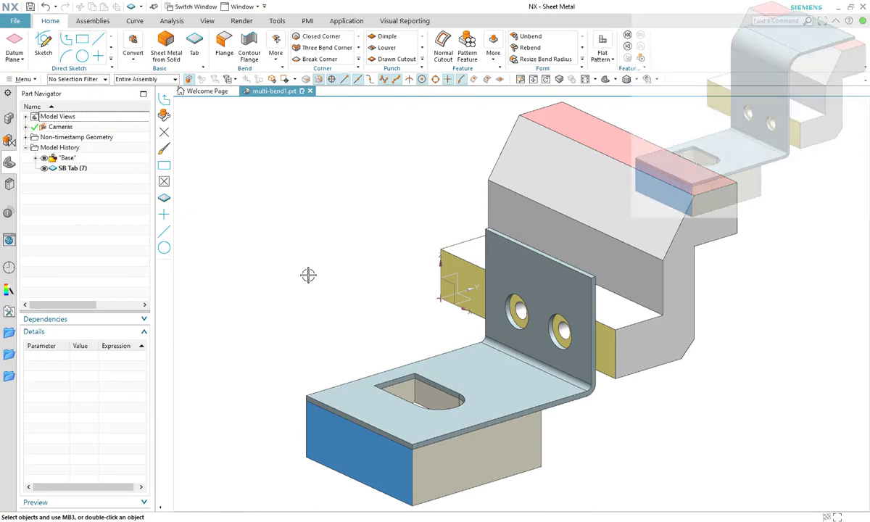
right_click(77, 171)
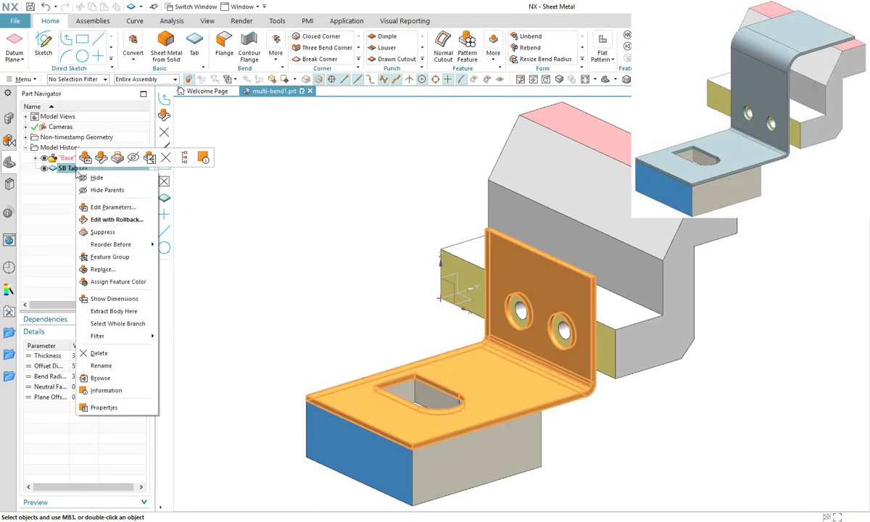
Step: Edit the tab with rollback and add Plane2 on the pink top face, parented to Plane1
left_click(83, 217)
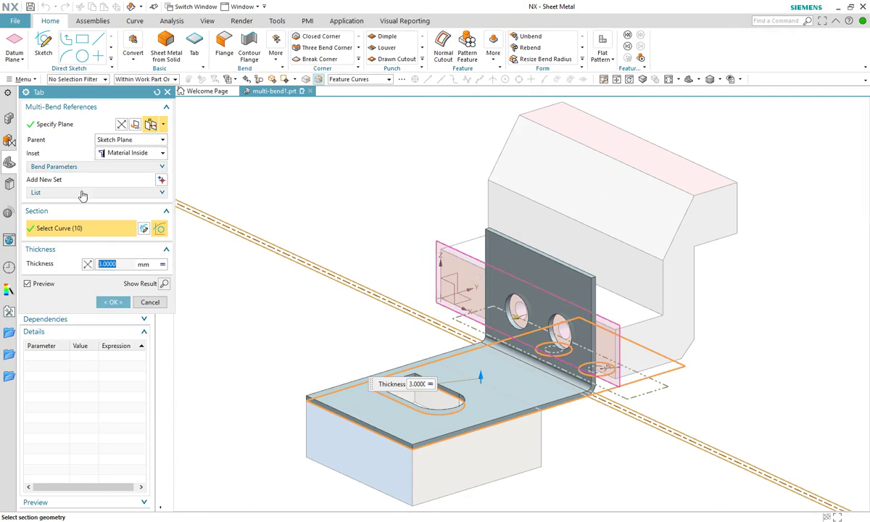
left_click(81, 194)
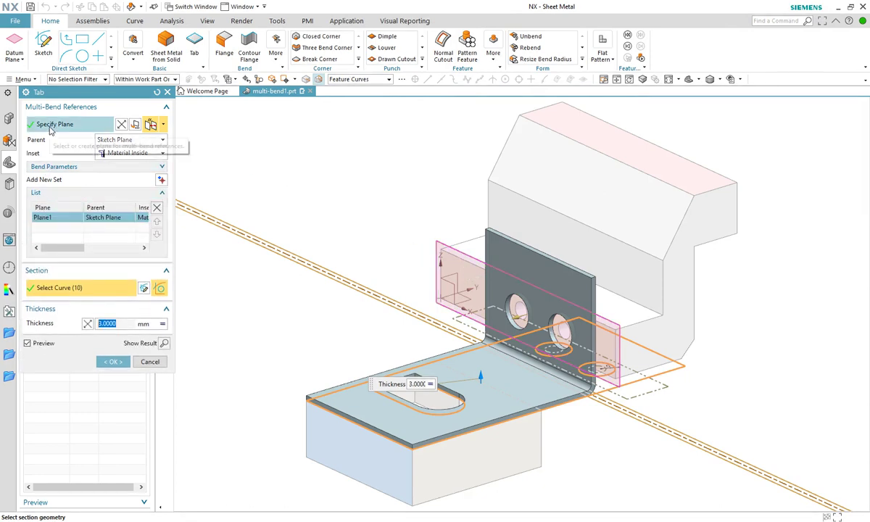
left_click(161, 180)
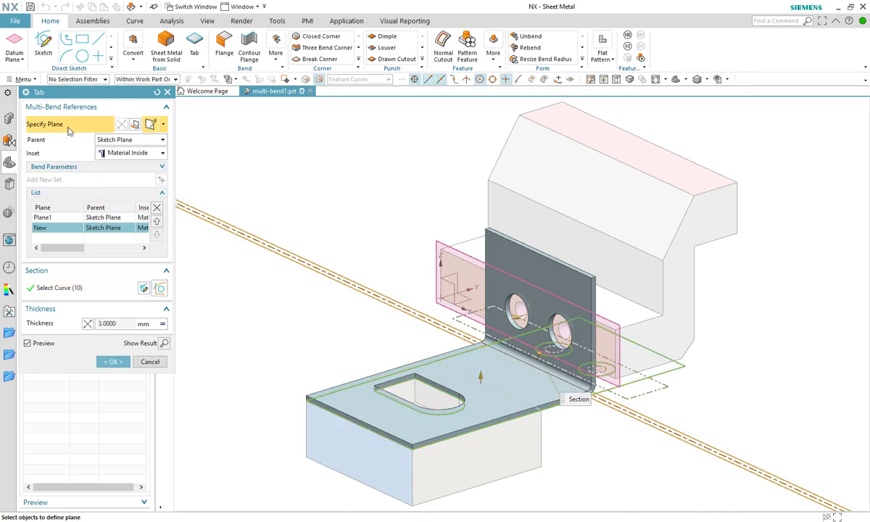
left_click(573, 119)
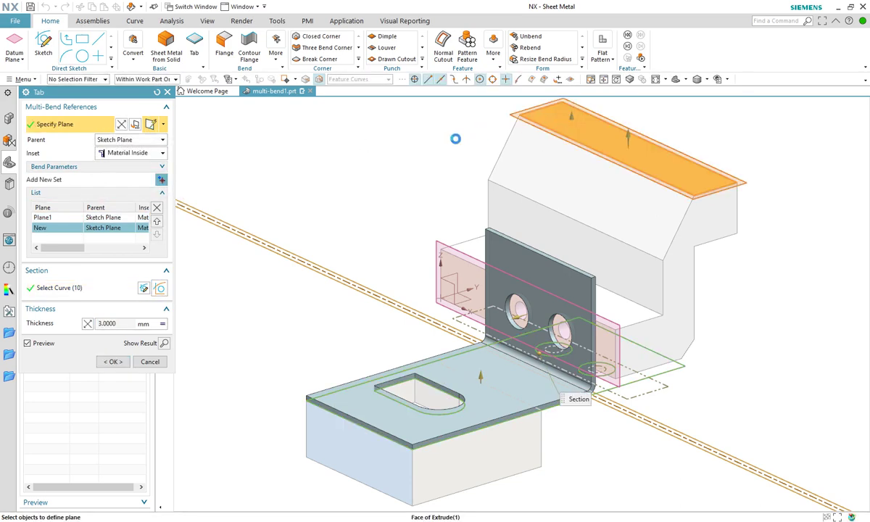
left_click(102, 139)
left_click(128, 154)
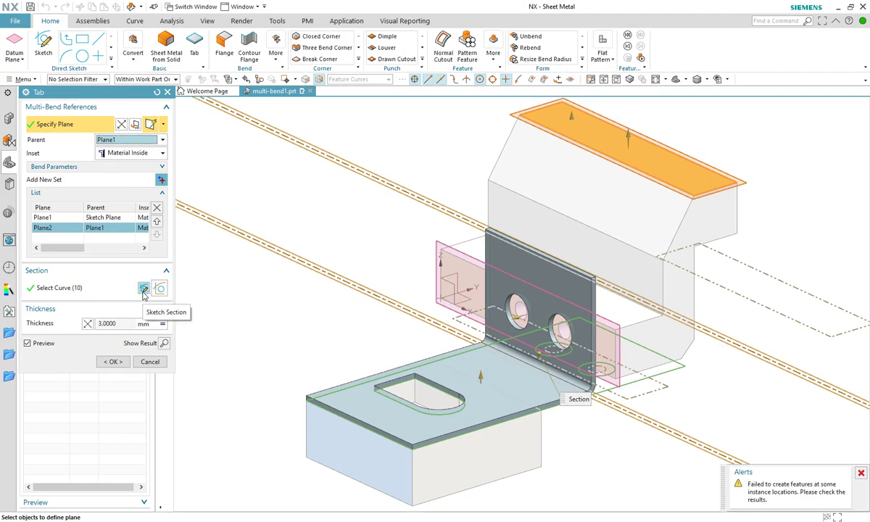
left_click(144, 290)
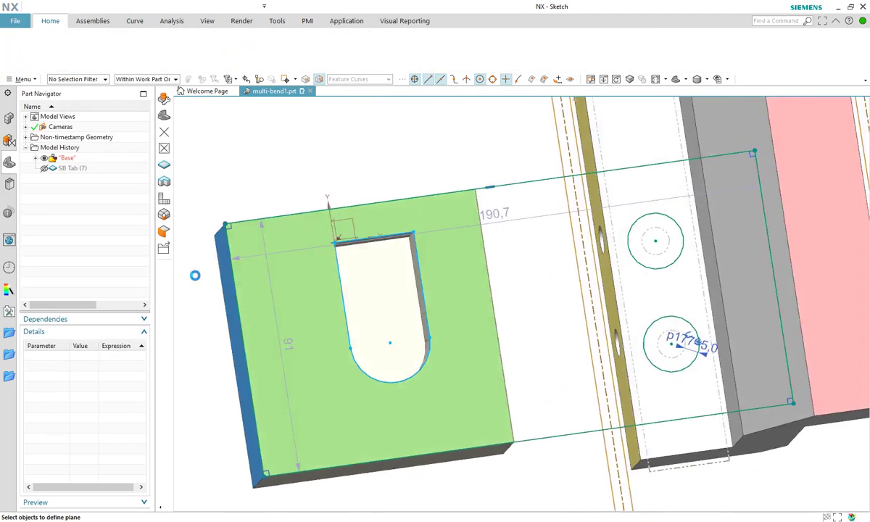
Step: Hide the Base body, widen the profile rectangle to about 308.5, and finish the sketch
scroll(540, 324, "down", 6)
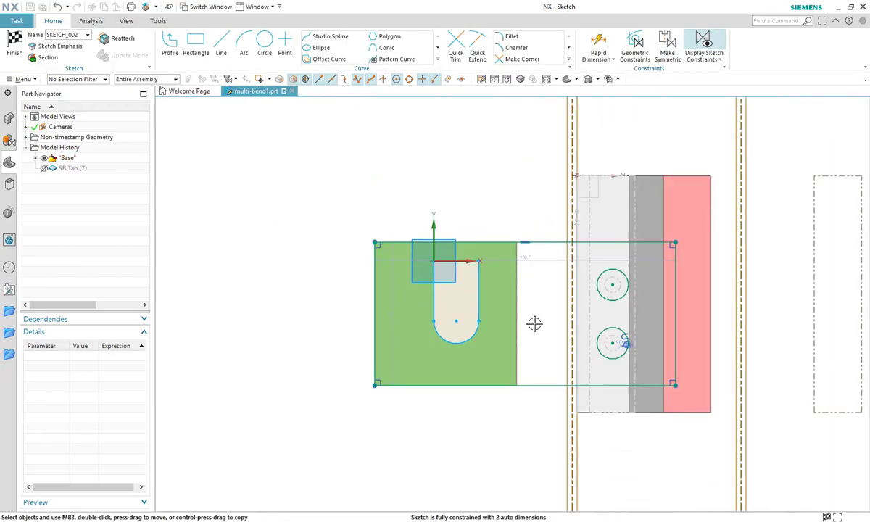
left_click(43, 159)
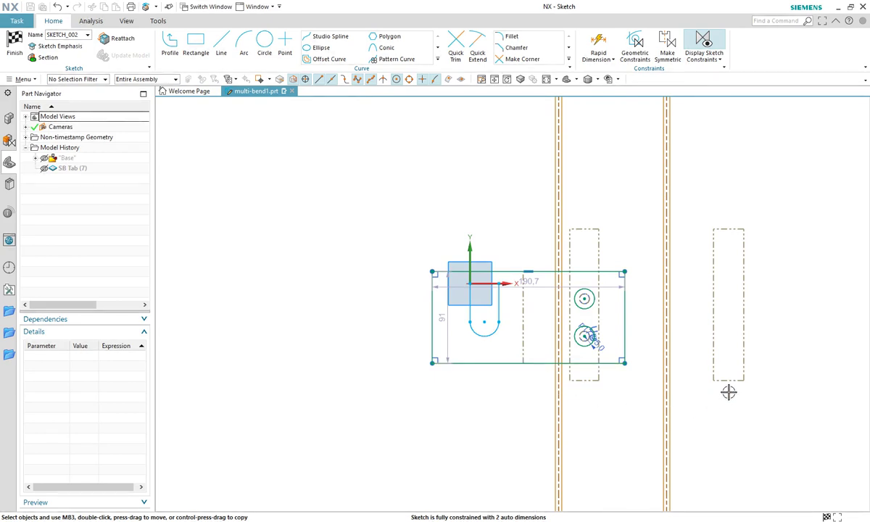
left_click_drag(626, 363, 741, 366)
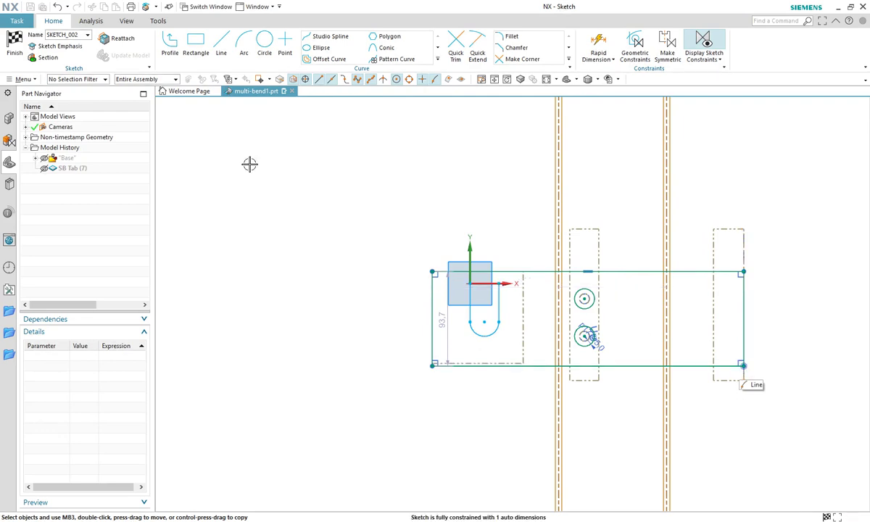
left_click(14, 45)
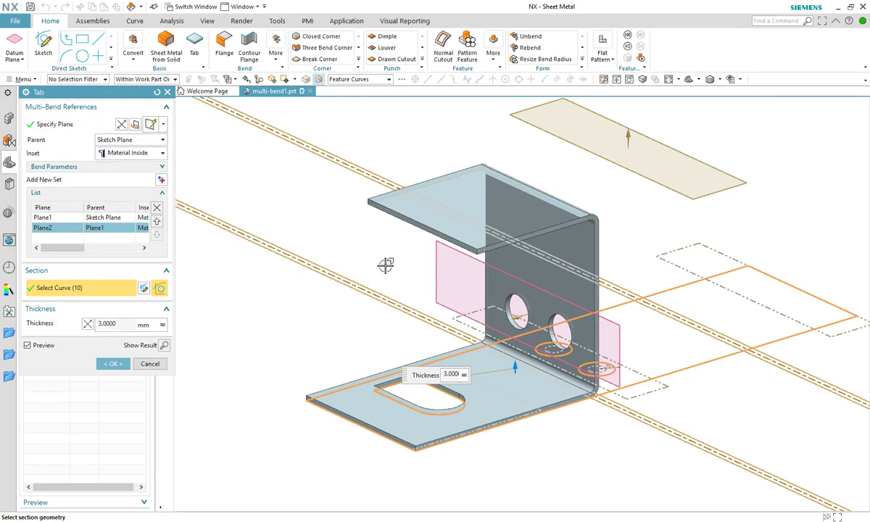
Step: Parent the second plane to Plane1 with Material Outside and 15 mm bend radius, then create the tab
left_click(122, 125)
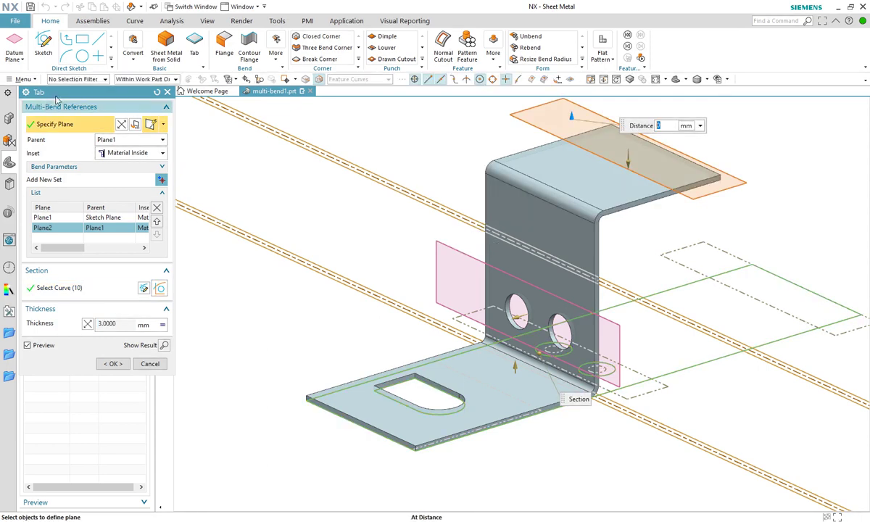
mouse_move(57, 98)
left_mouse_down()
mouse_move(86, 109)
mouse_move(54, 98)
left_mouse_up()
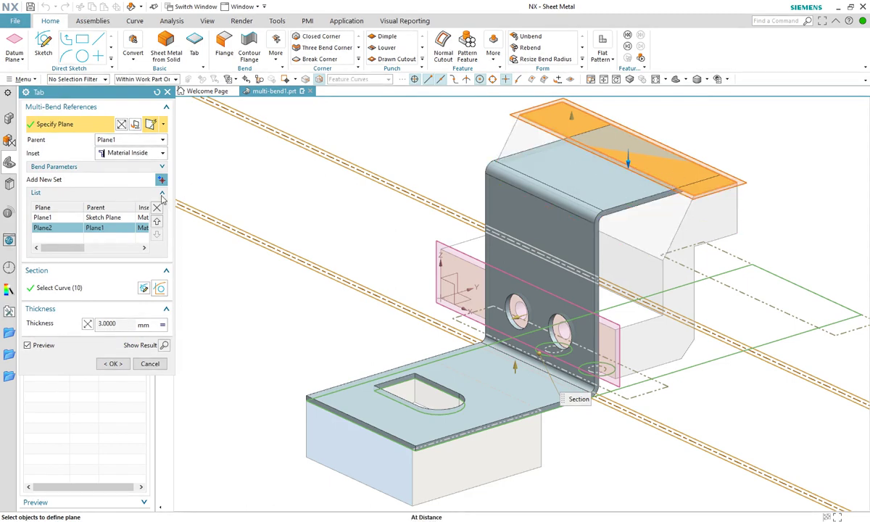
left_click(115, 153)
left_click(125, 178)
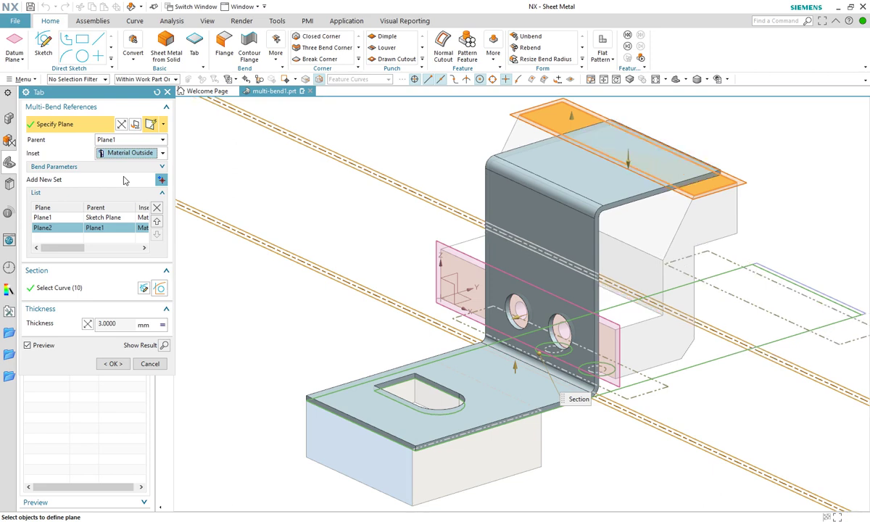
left_click(146, 168)
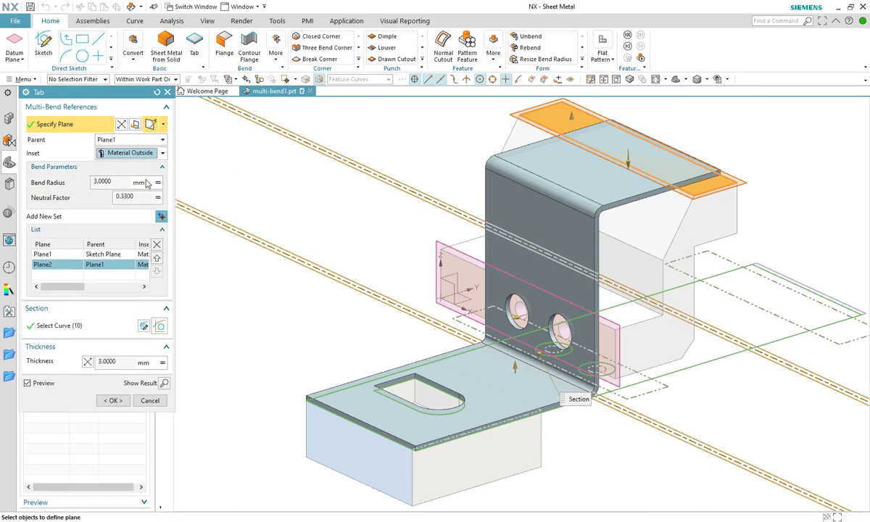
left_click(159, 183)
left_click(174, 185)
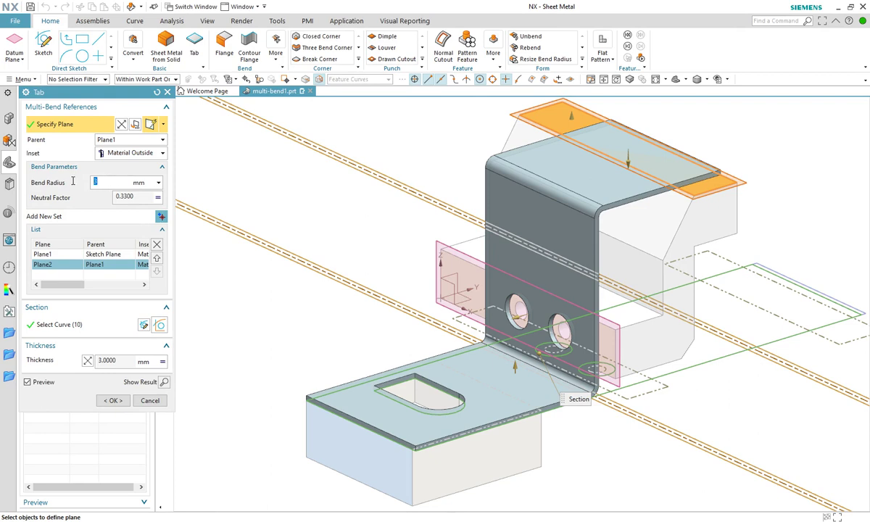
key("Return")
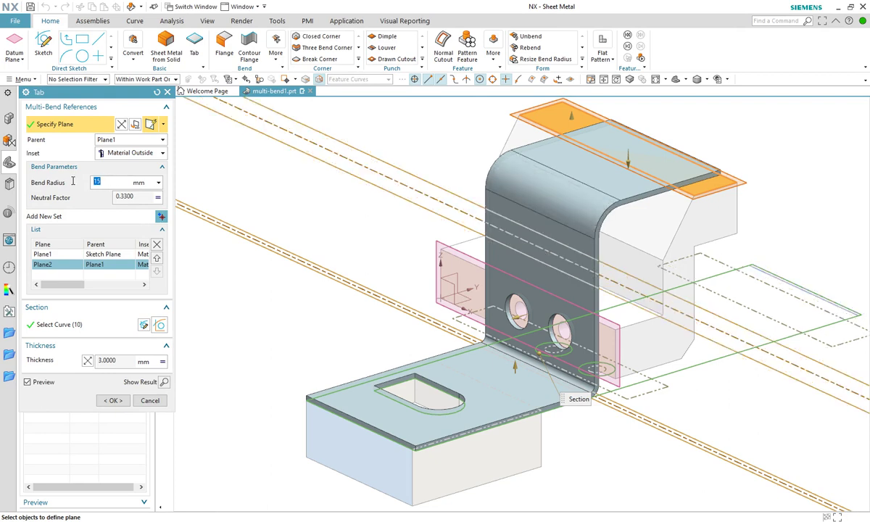
left_click(109, 401)
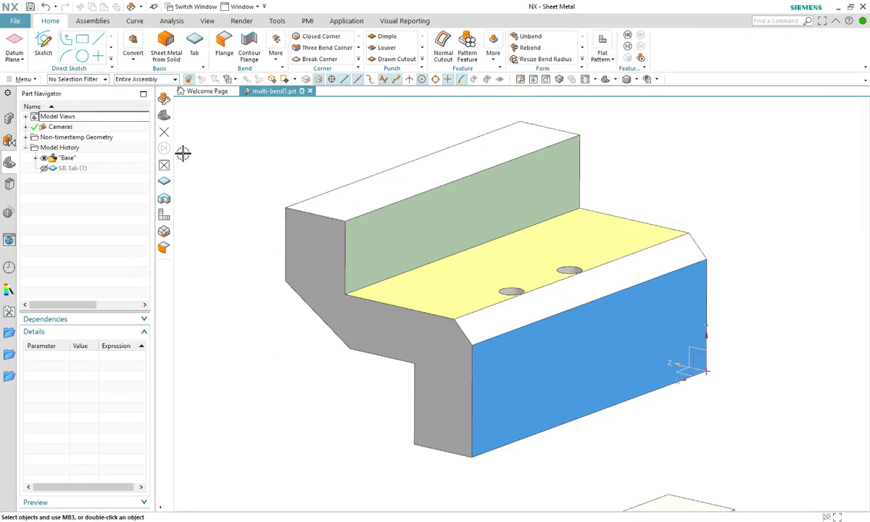
Step: Start a new Base tab with Plane1 on the green face and Plane2 on the blue face
left_click(194, 43)
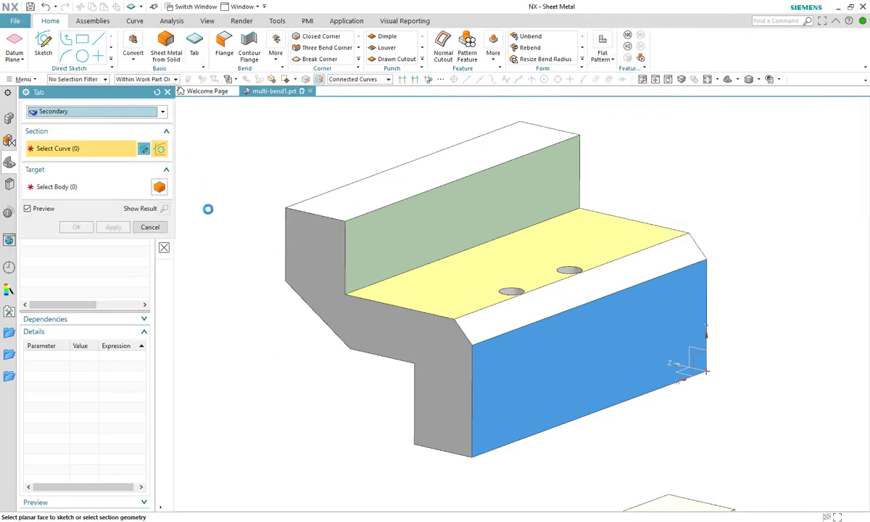
left_click(163, 111)
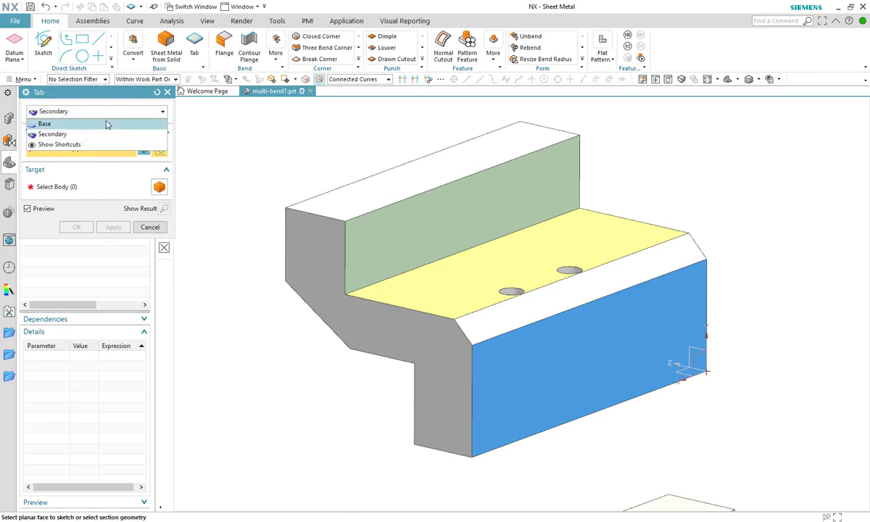
left_click(101, 125)
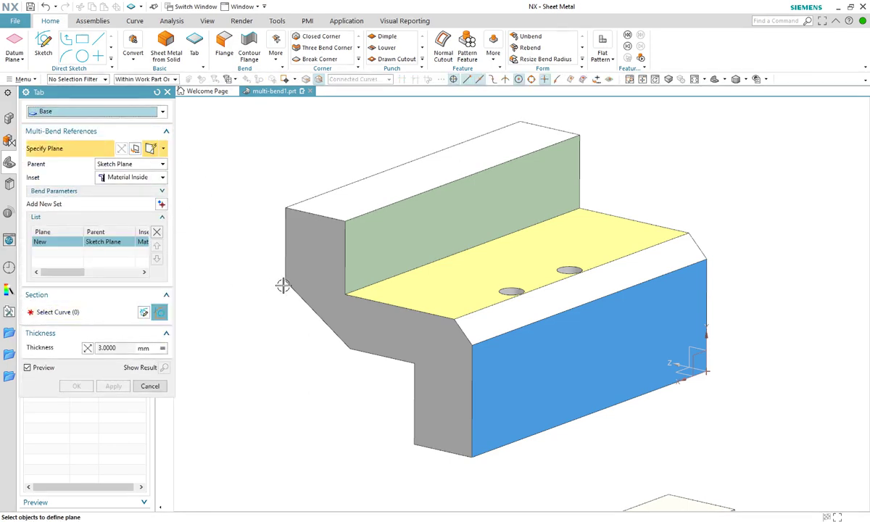
left_click(368, 260)
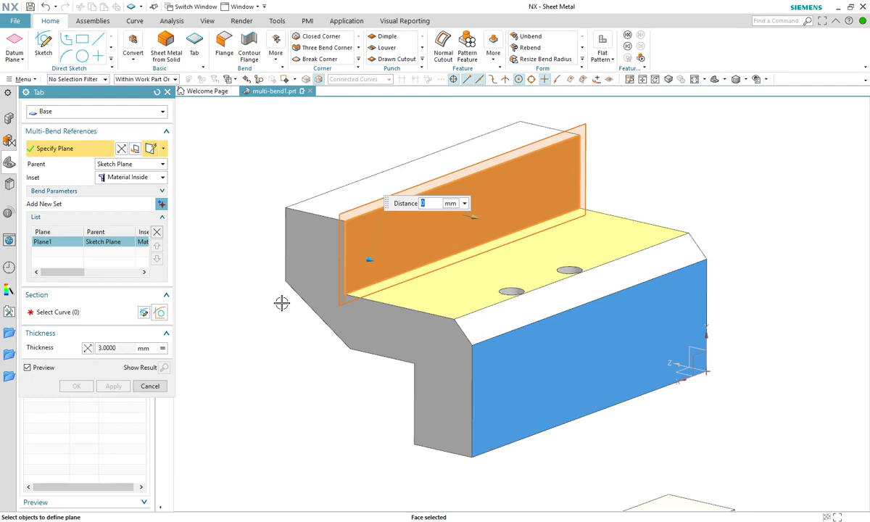
left_click(161, 204)
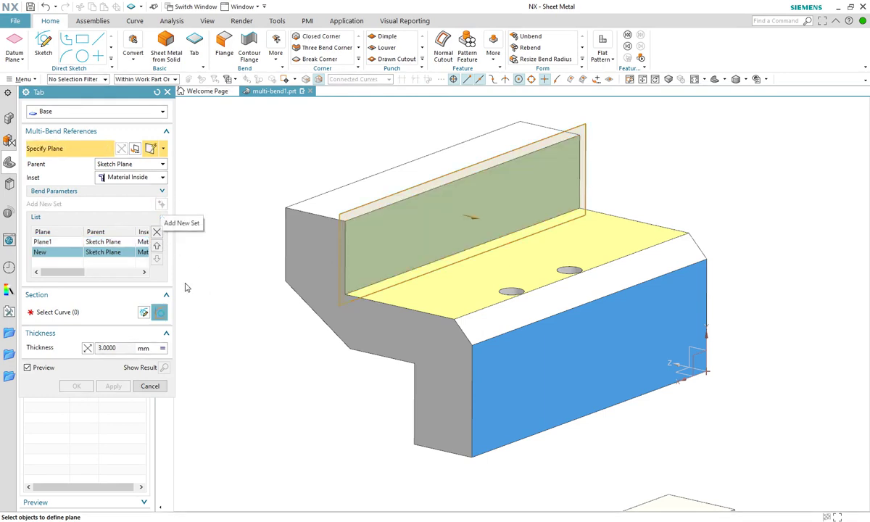
left_click(526, 372)
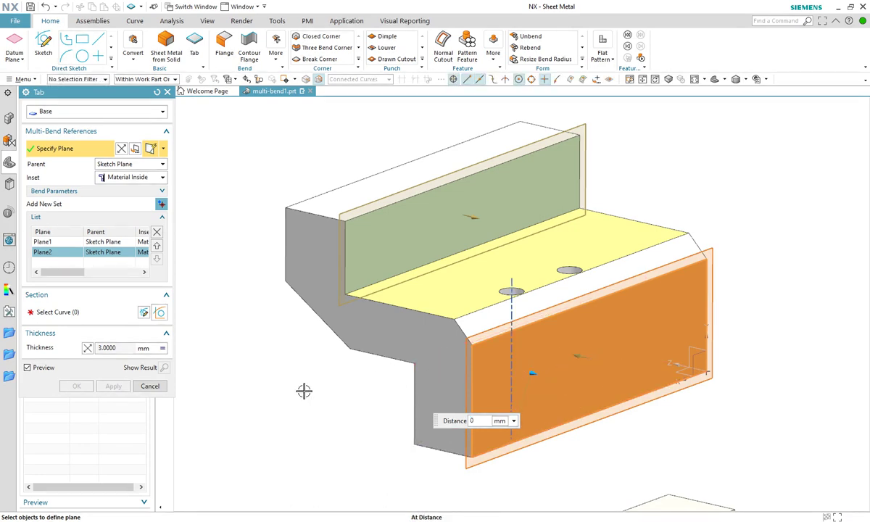
left_click(73, 312)
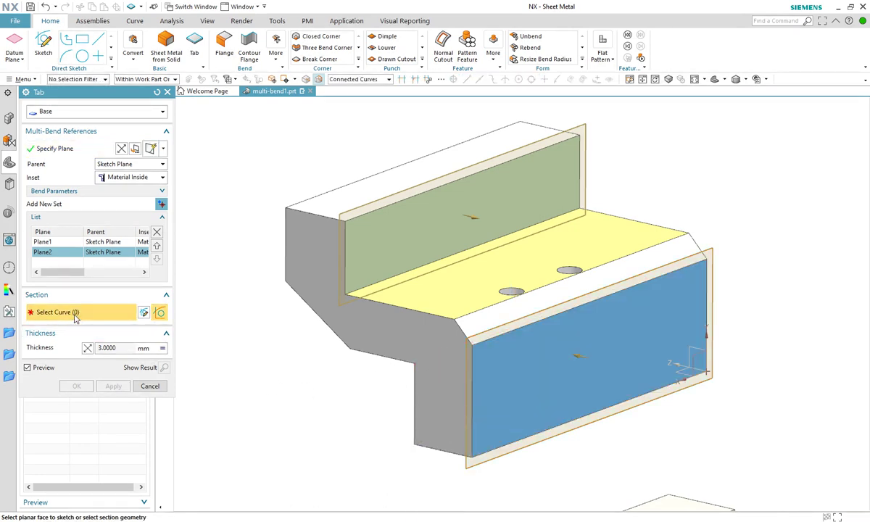
Step: Sketch a 91 × 82 rectangle on the yellow face as the tab profile
left_click(439, 303)
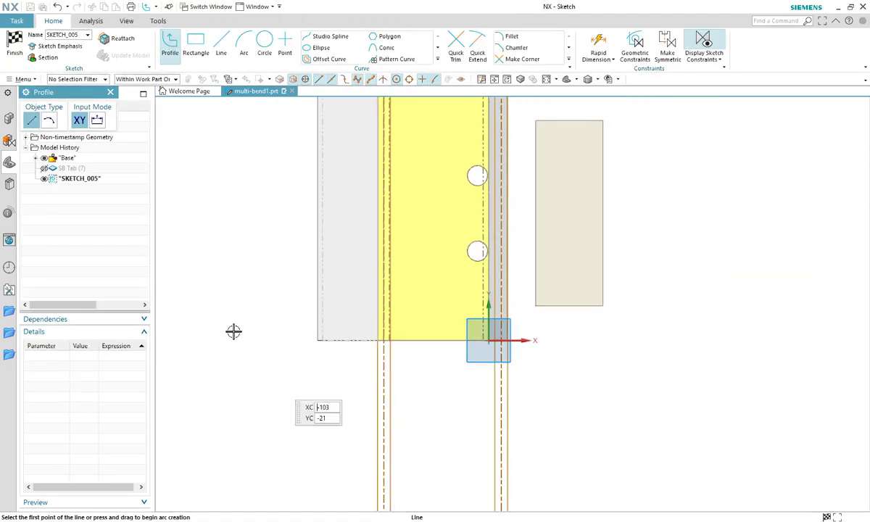
left_click(195, 43)
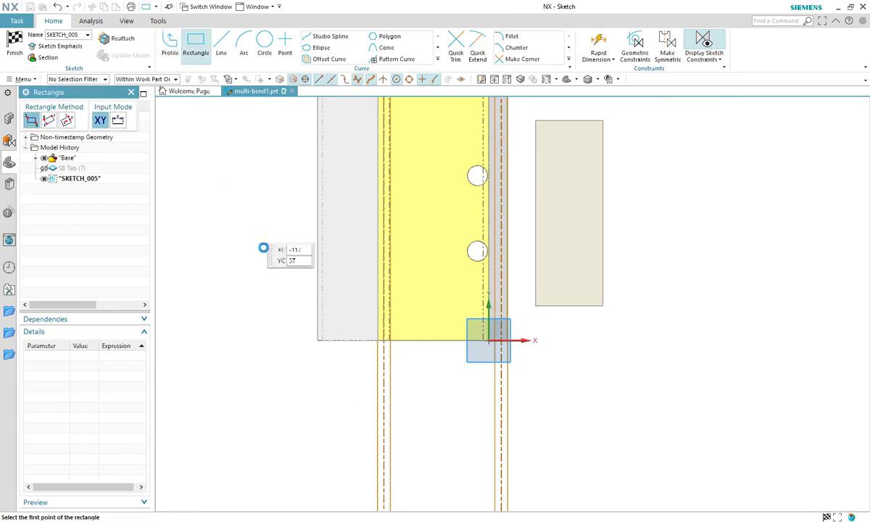
left_click(288, 300)
left_click(674, 133)
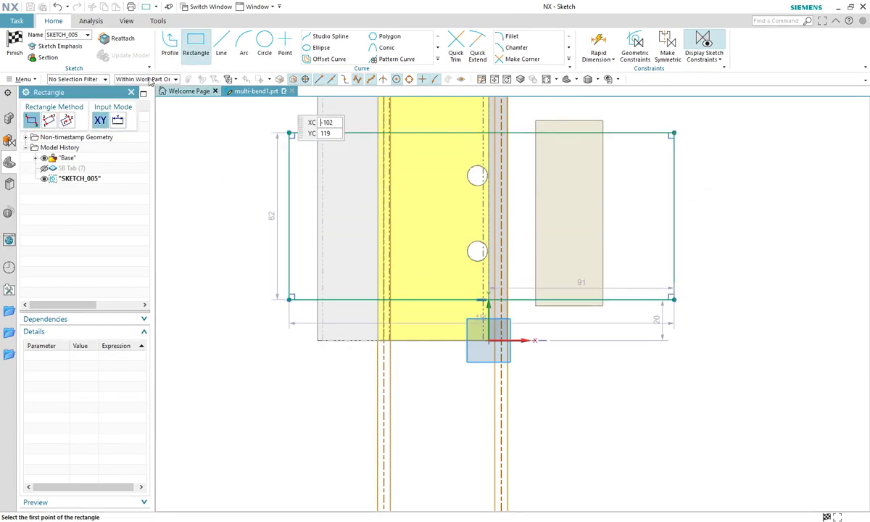
left_click(14, 45)
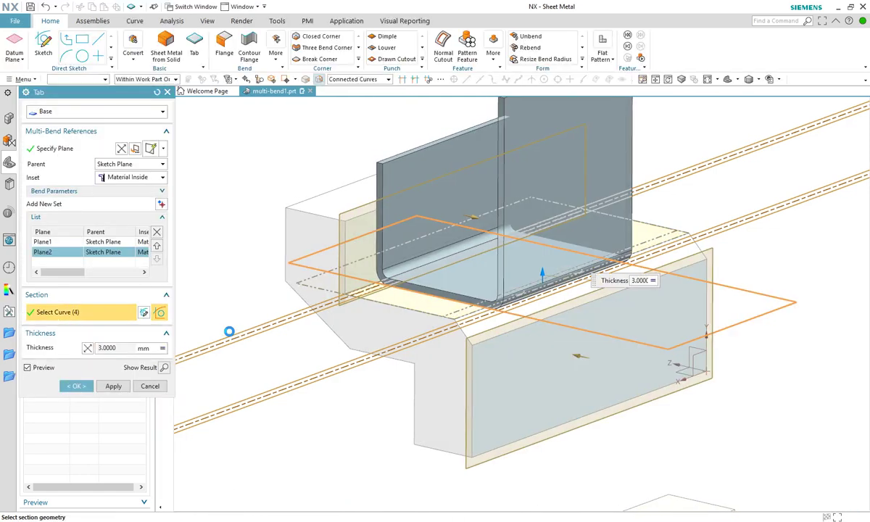
Step: Reverse the tab's direction, which clears the section and drops the bent-tab preview
scroll(274, 441, "down", 2)
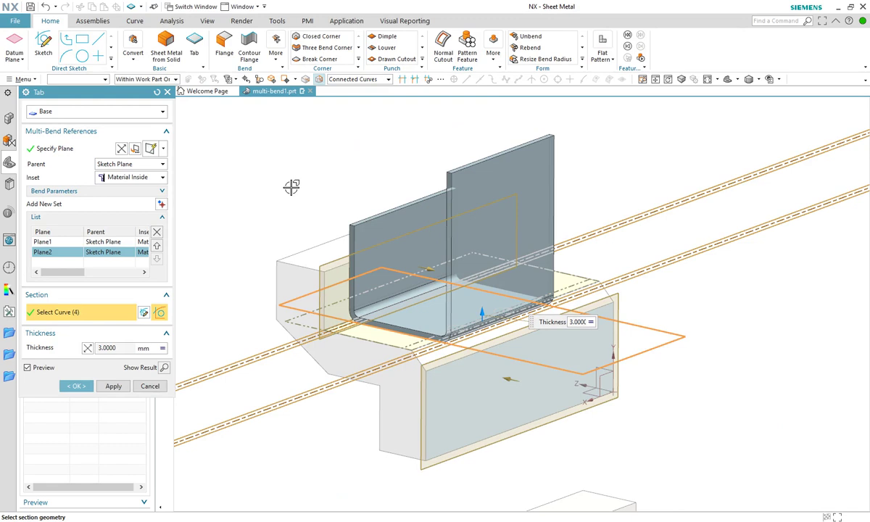
left_click(121, 148)
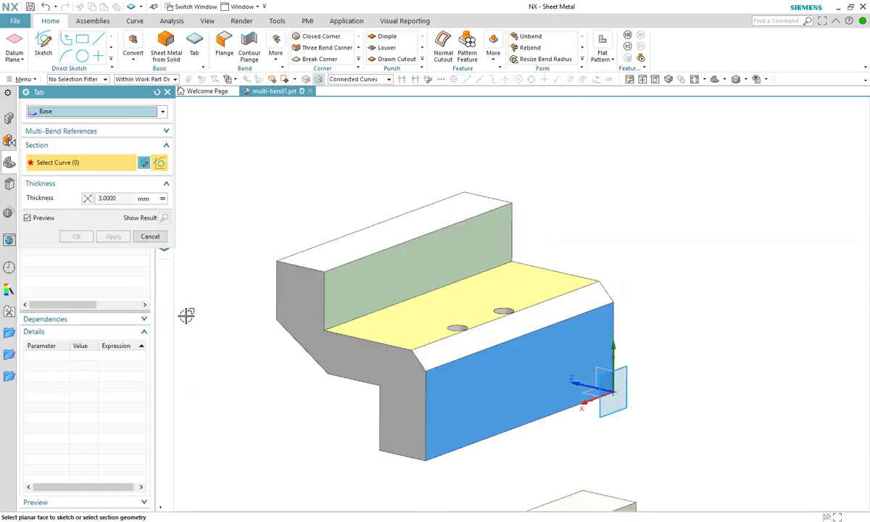
Step: Set the yellow top face as the tab's first multi-bend reference, Plane1
left_click(76, 131)
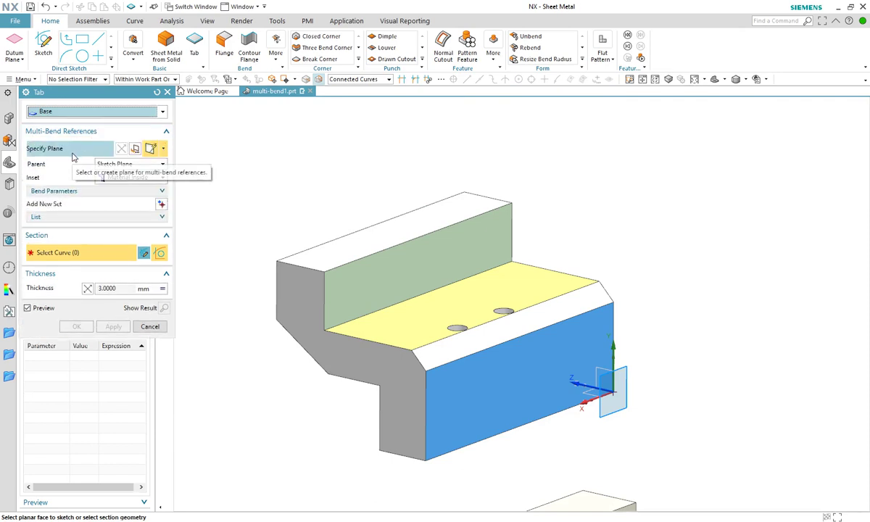
left_click(72, 154)
left_click(372, 320)
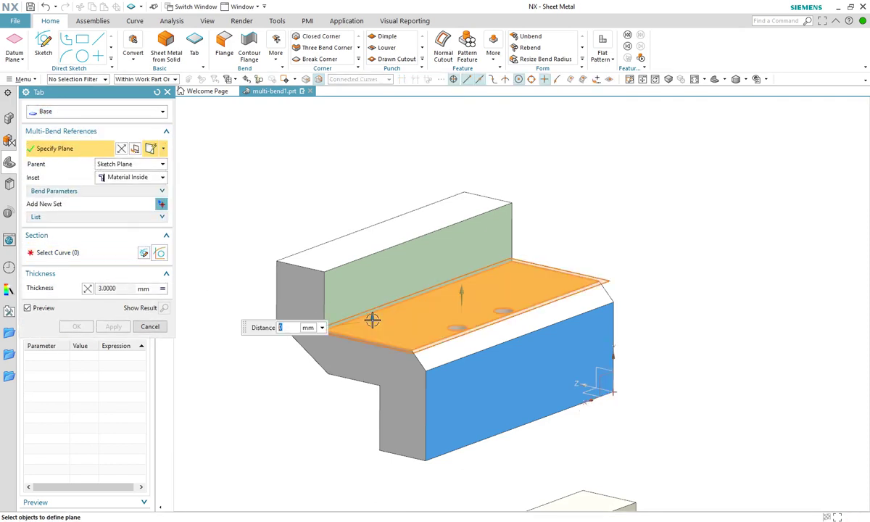
left_click(162, 218)
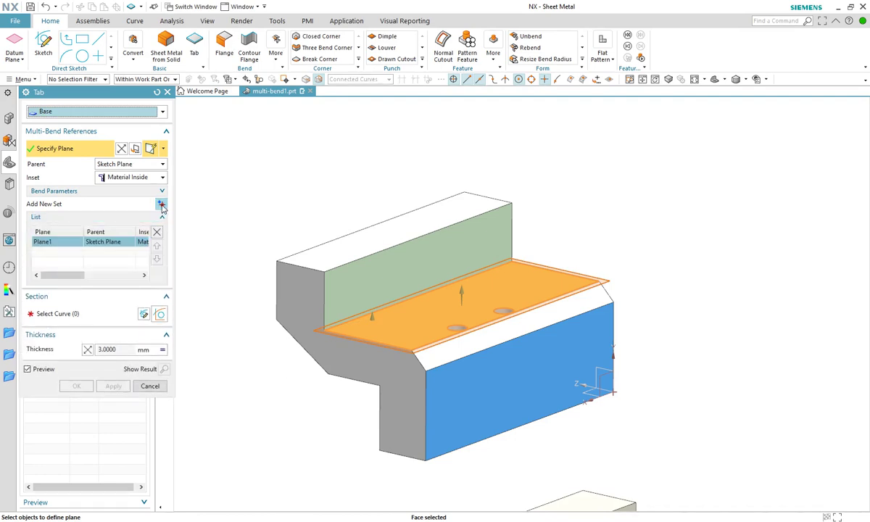
Step: Add the blue front face as Plane2, parented to Plane1 with inset Material Outside
left_click(161, 204)
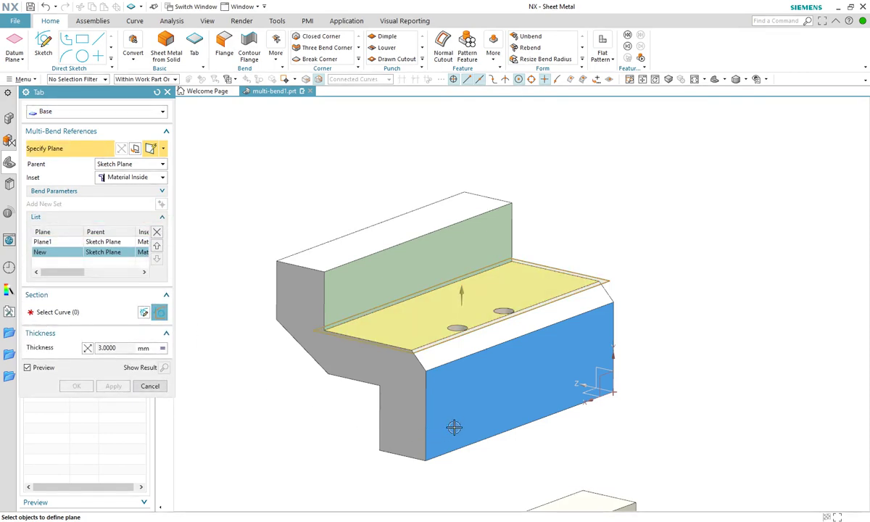
left_click(436, 399)
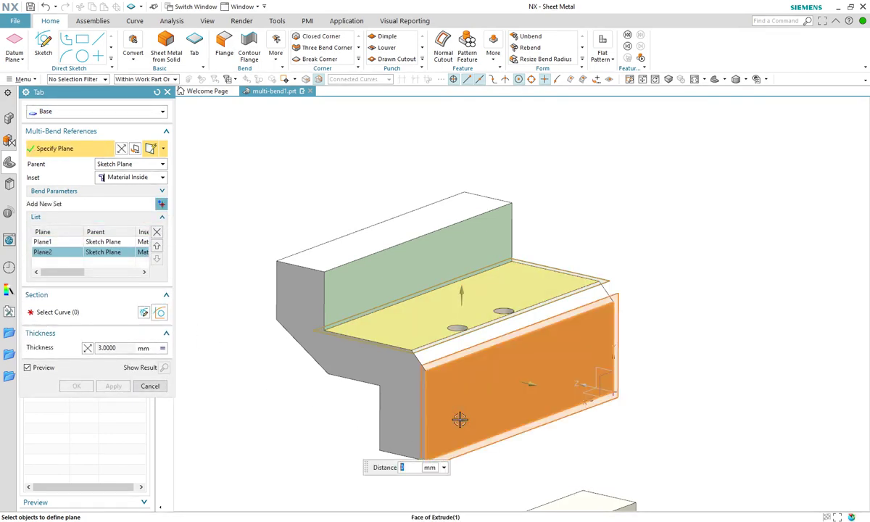
left_click(125, 165)
left_click(120, 180)
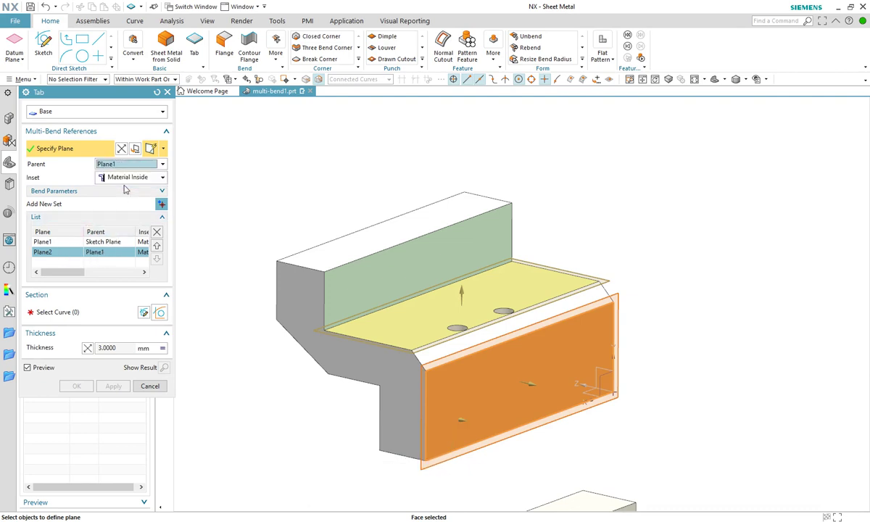
left_click(122, 174)
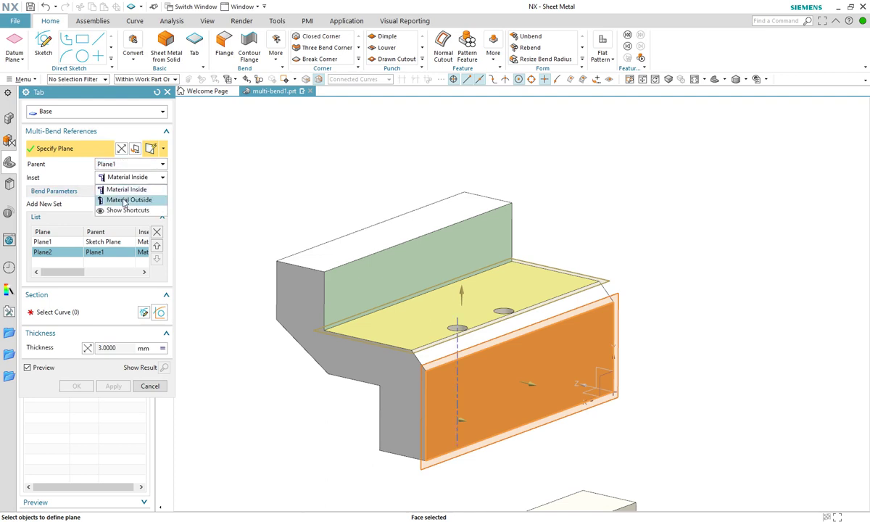
left_click(119, 191)
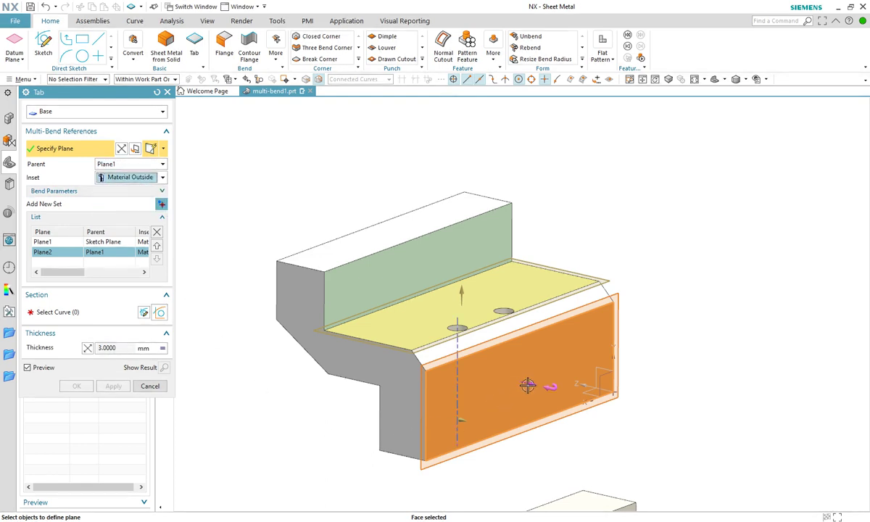
left_click(75, 317)
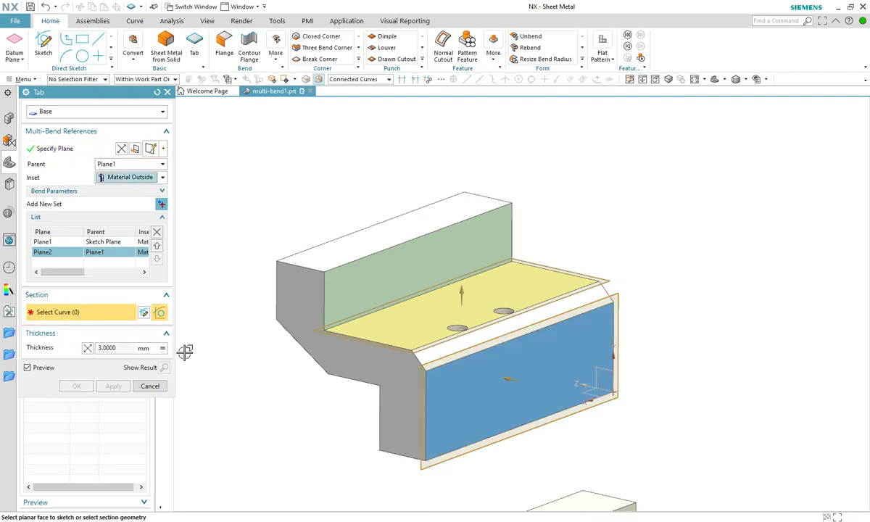
Step: Sketch a rectangle on the green face from the X axis to the lower right as the 4-curve tab section
left_click(331, 287)
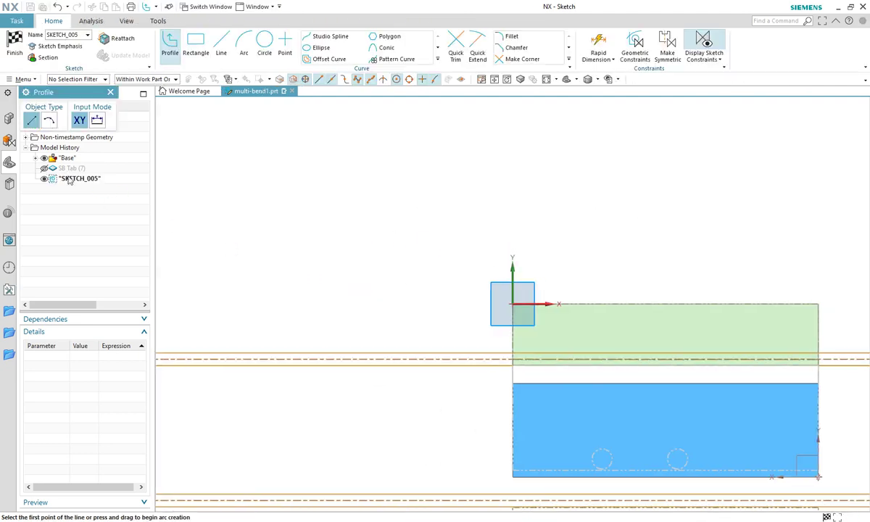
scroll(292, 165, "down", 4)
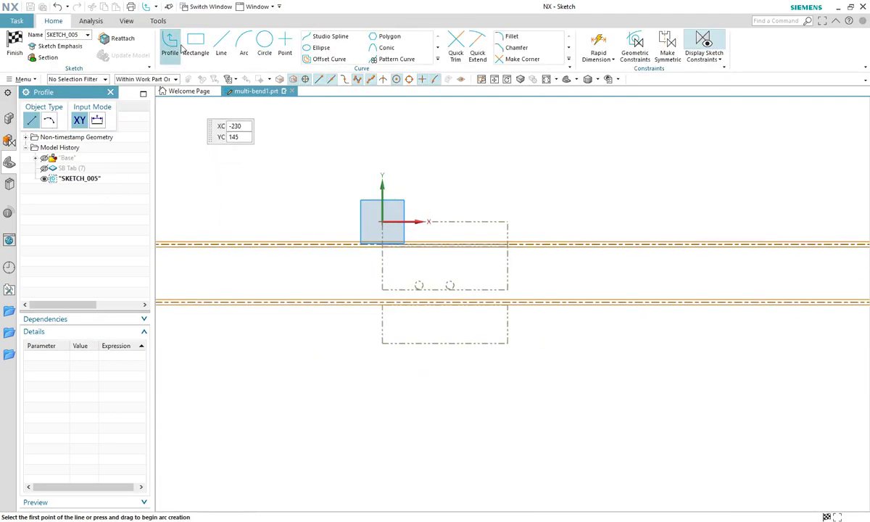
left_click(195, 43)
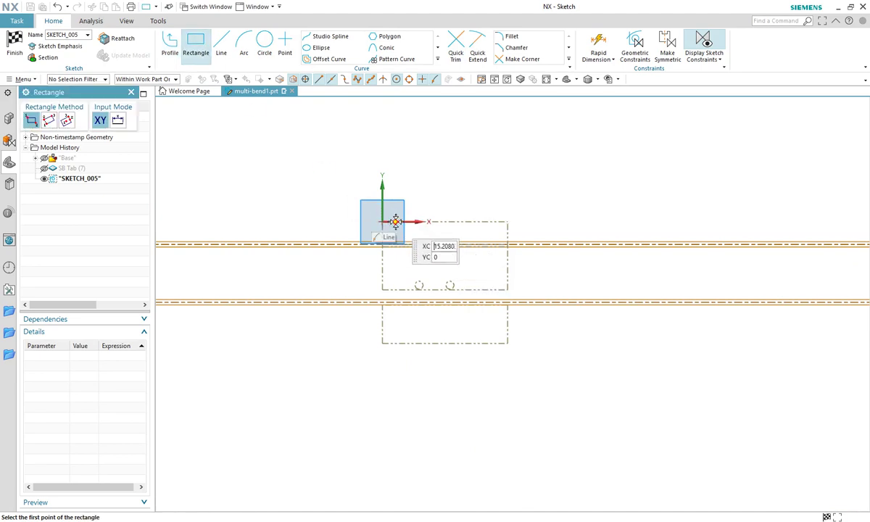
left_click(395, 222)
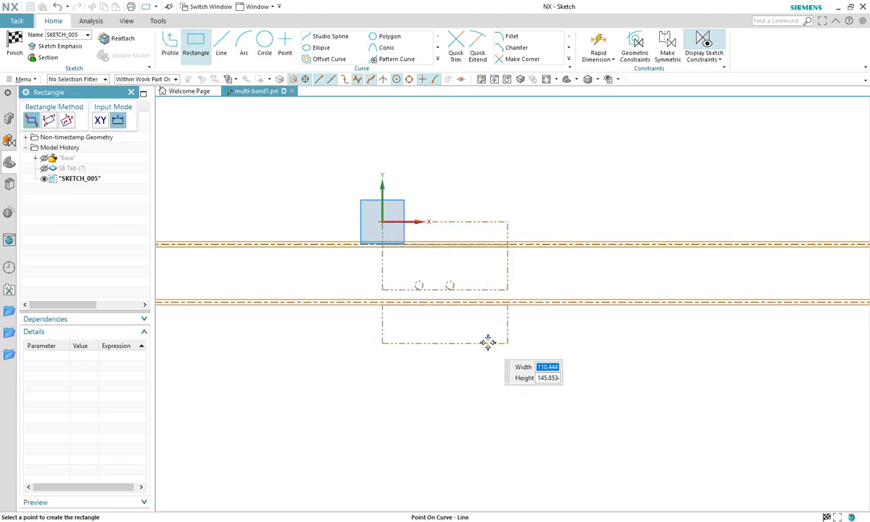
left_click(487, 342)
left_click(15, 43)
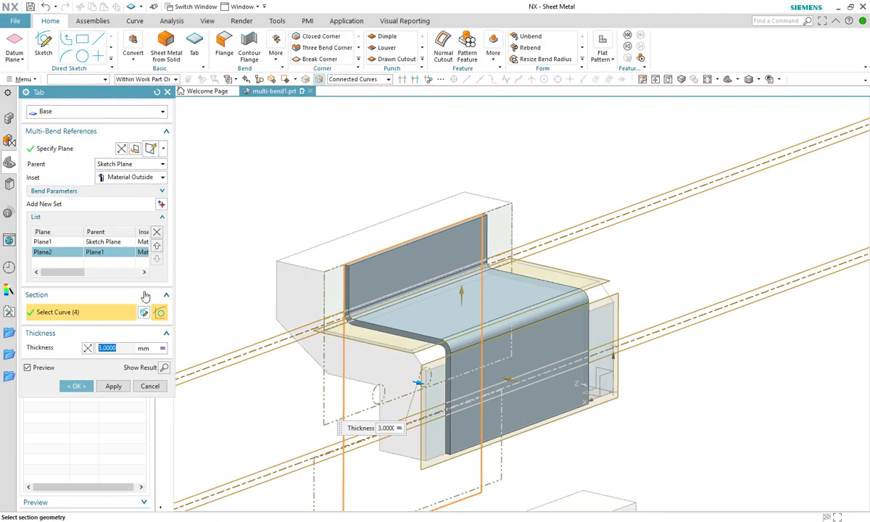
Step: Reverse Plane2's direction so the tab bends down the blue face, then create SB Tab (8)
left_click(121, 149)
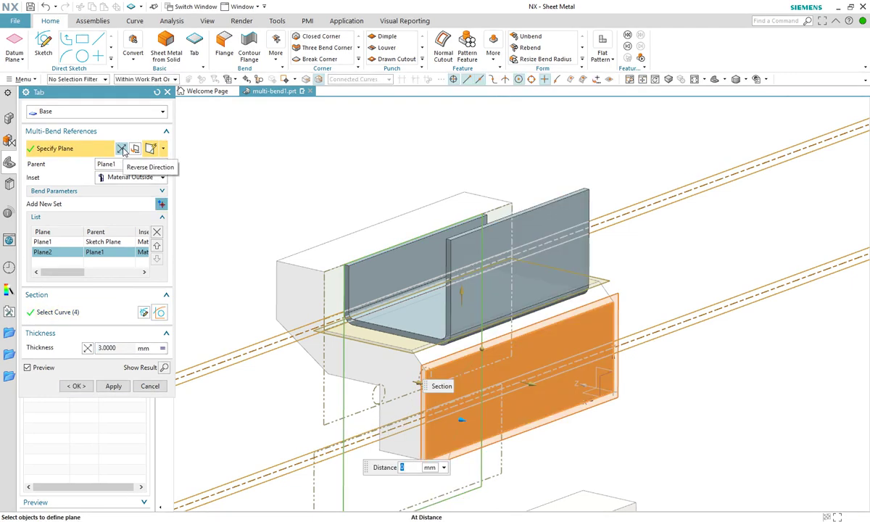
left_click(123, 149)
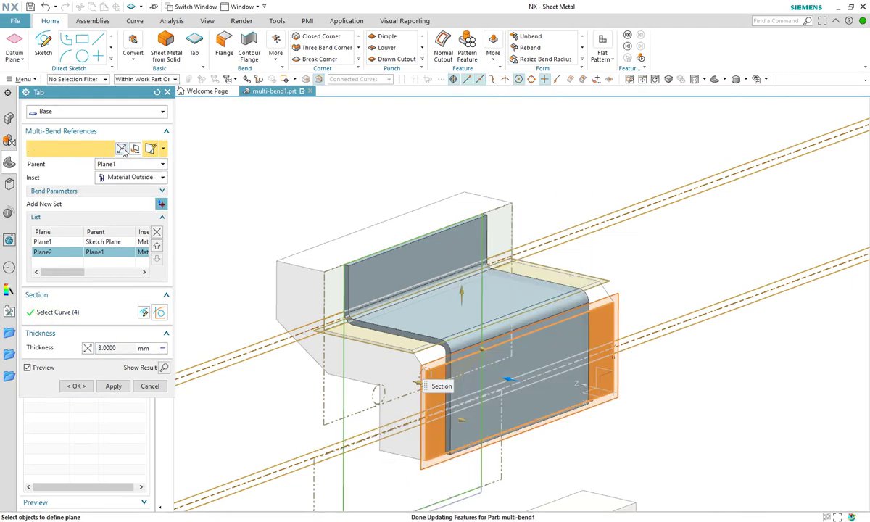
left_click(75, 387)
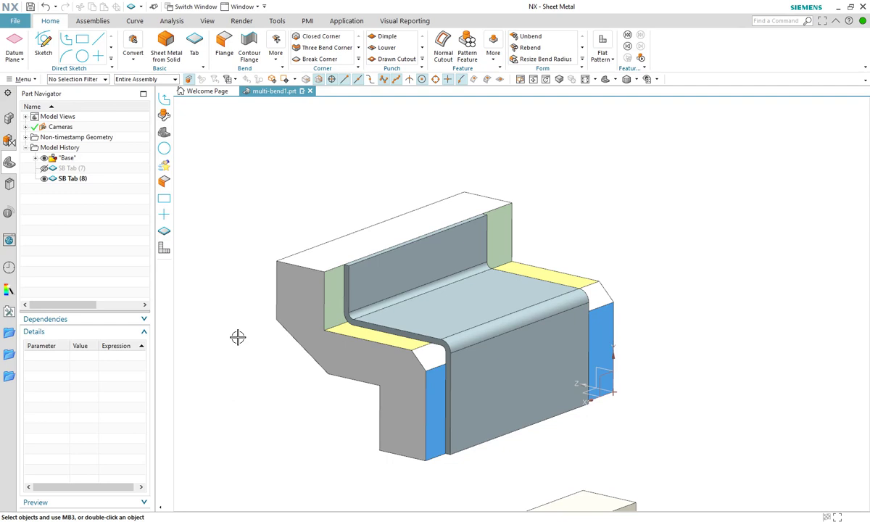
Step: Edit SB Tab (8) with rollback and reapply the 3 mm Z-shaped tab unchanged
key("Home")
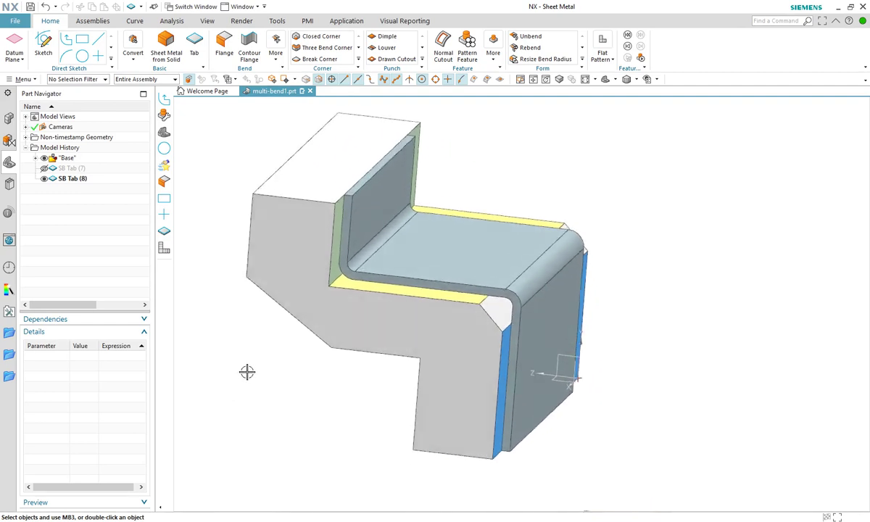
right_click(69, 178)
left_click(83, 227)
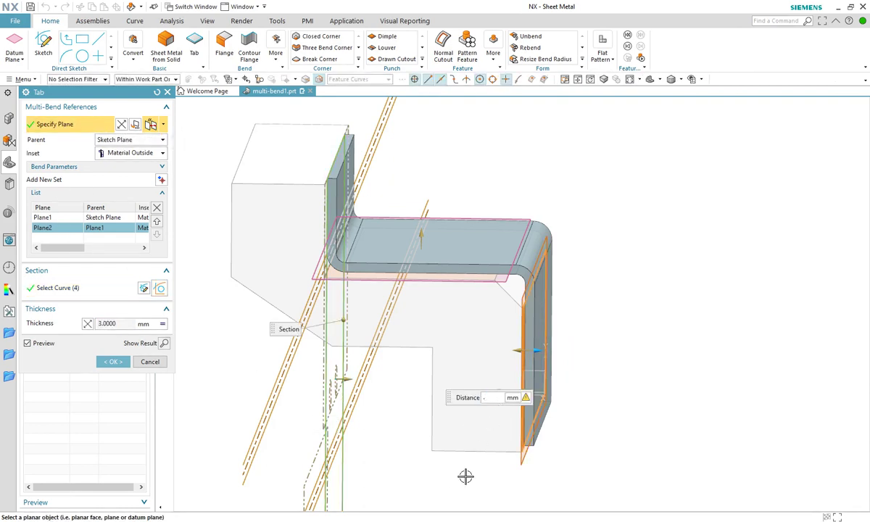
left_click(116, 362)
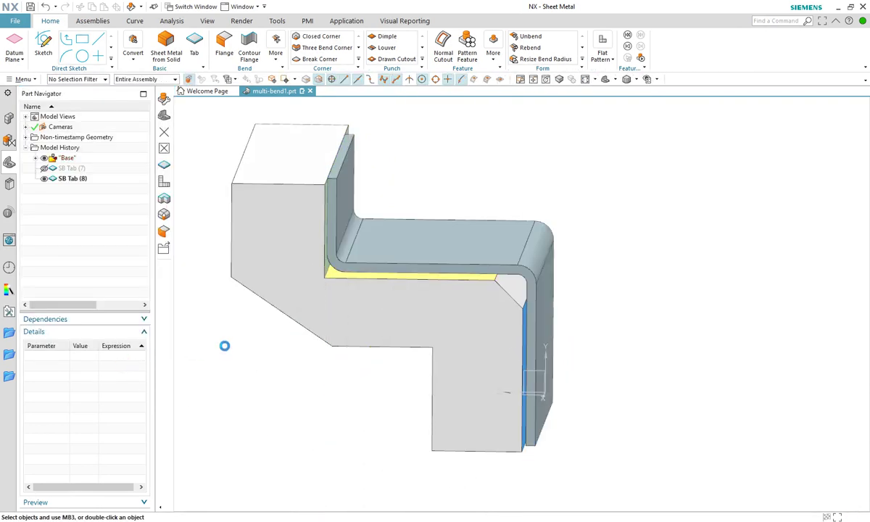